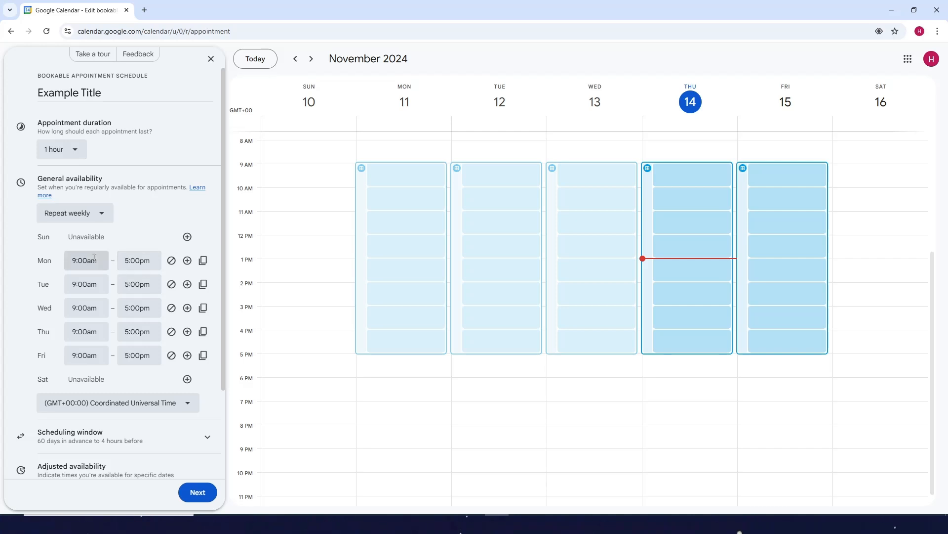
Make Monday, Tuesday, Wednesday and Thursday unavailable in the weekly general availability.
click(172, 261)
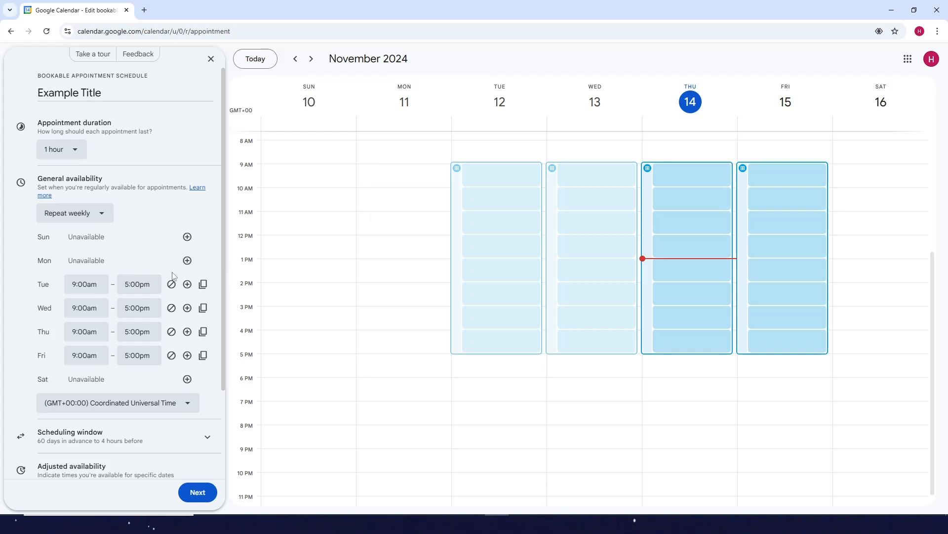
click(172, 284)
click(171, 308)
click(171, 331)
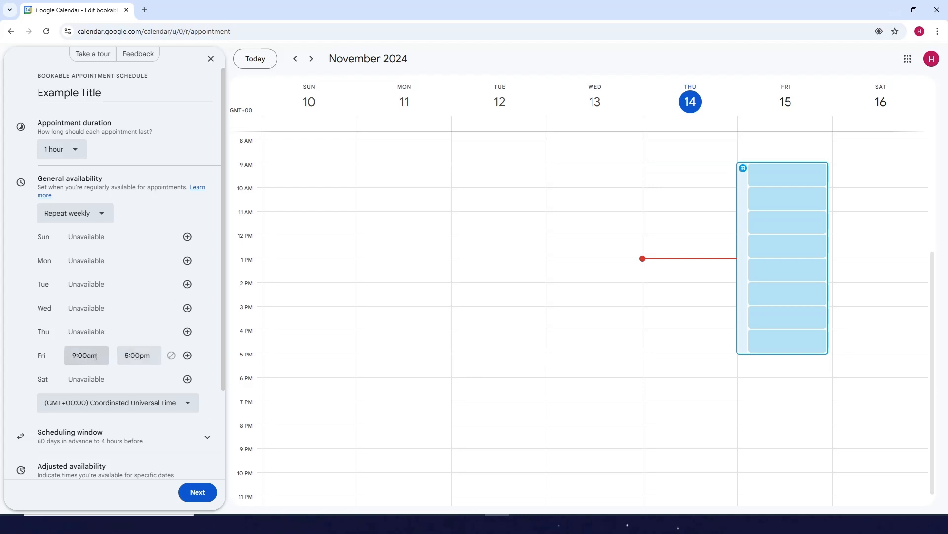
click(96, 356)
click(134, 355)
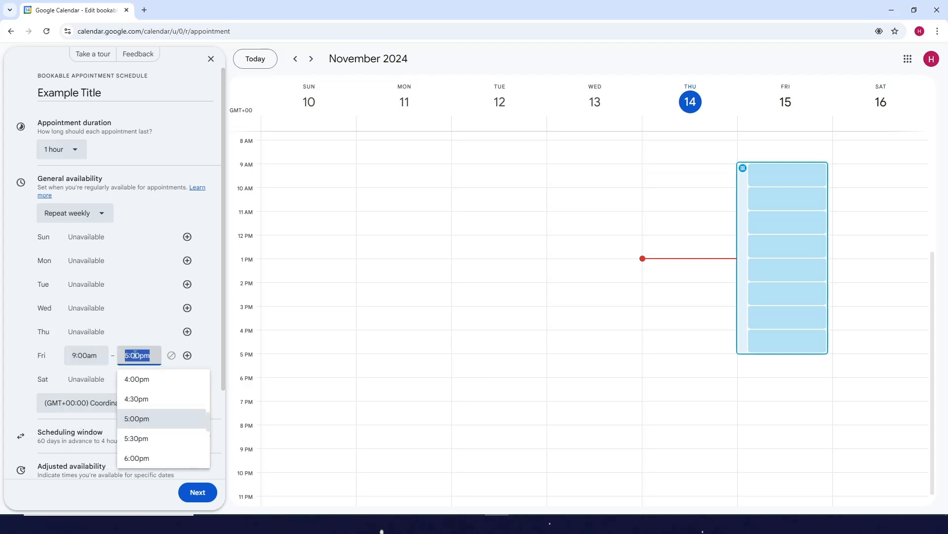
click(29, 334)
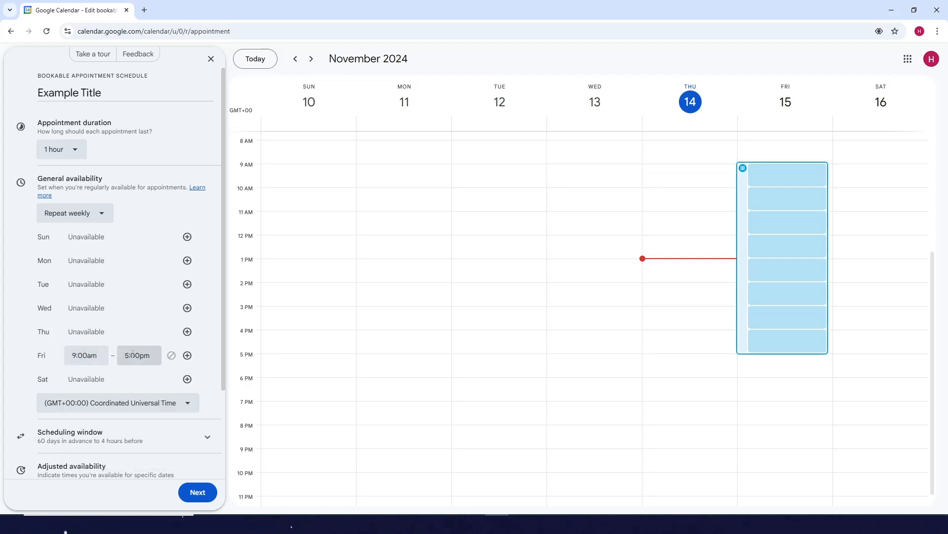
Add a second availability period to Friday and set the first period's start time to 1:00pm.
click(188, 355)
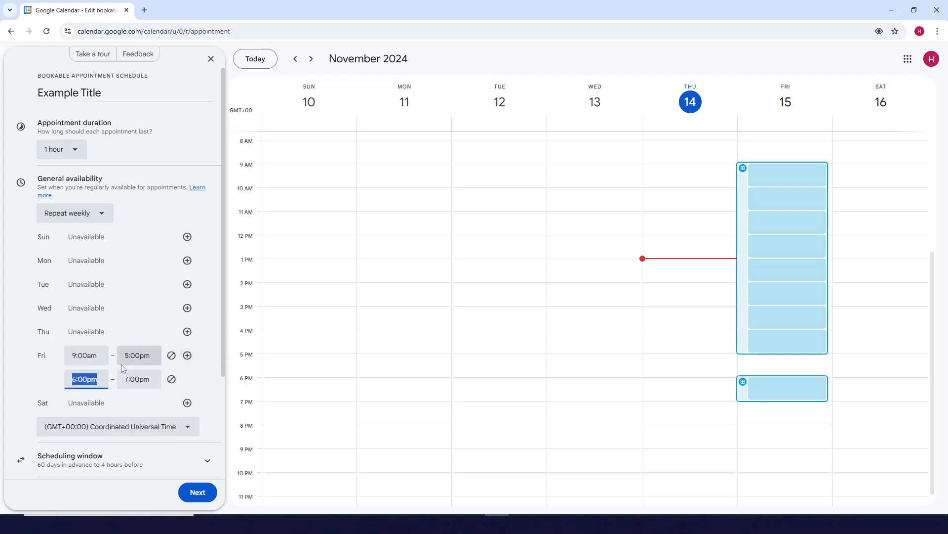
click(95, 381)
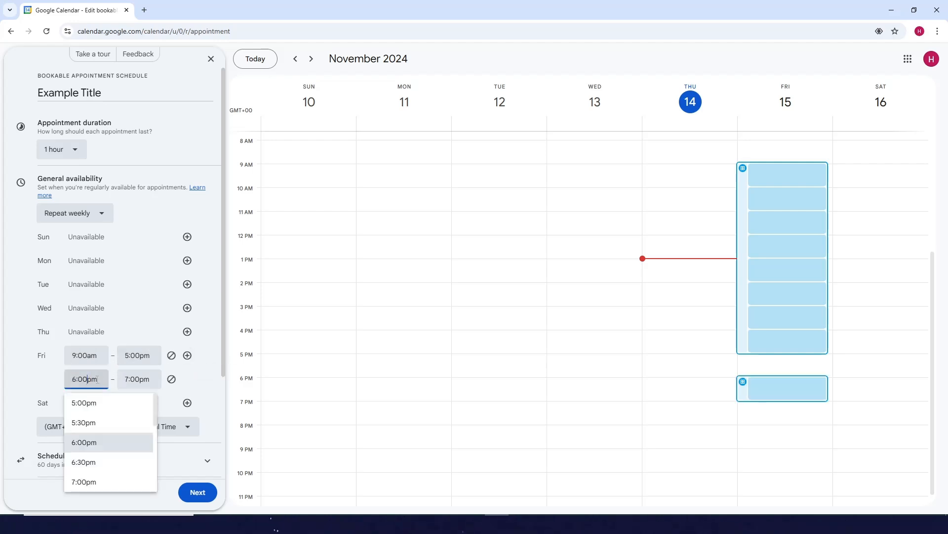
click(96, 356)
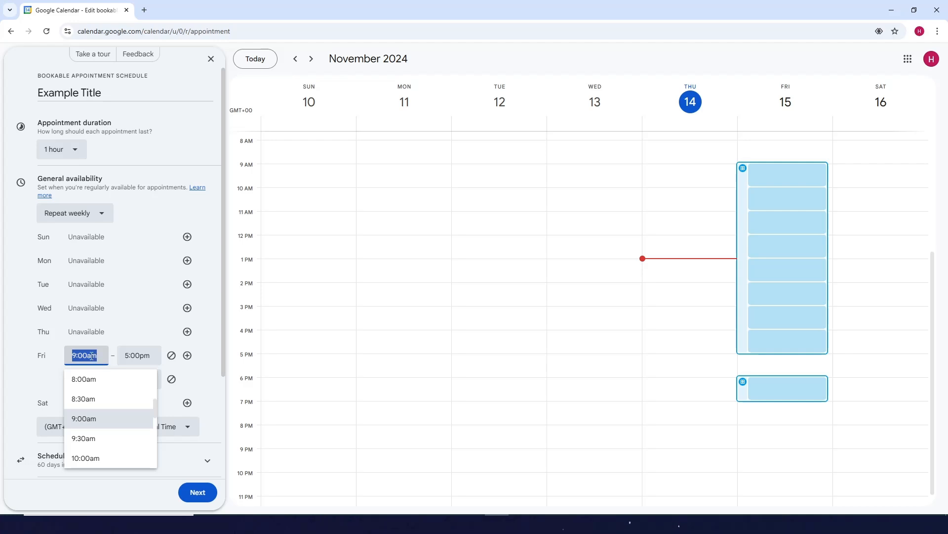
text(1:)
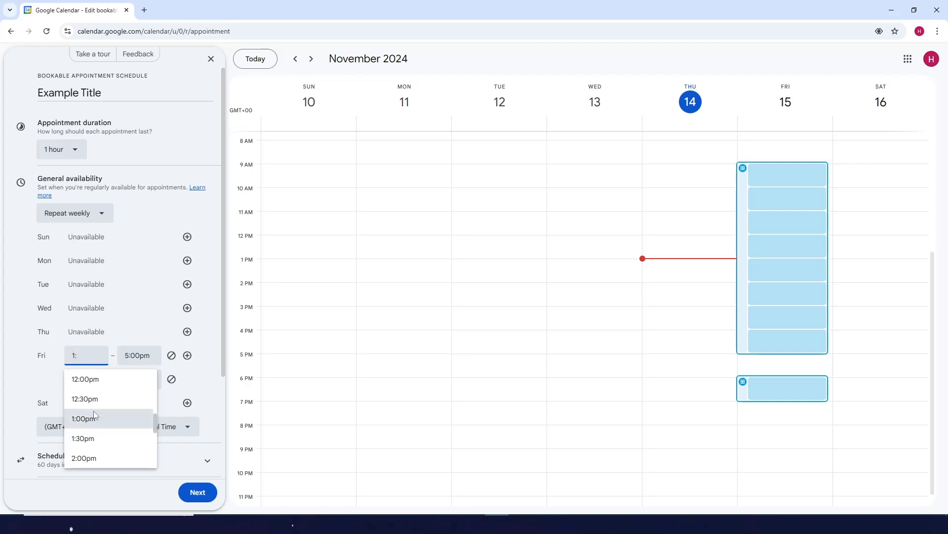
click(95, 416)
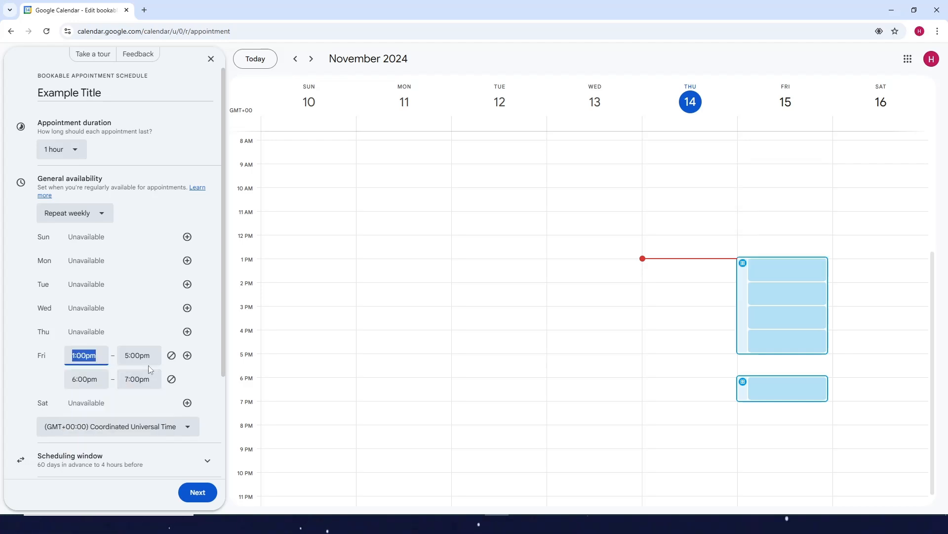
Set the start time of Friday's second availability period to 8:00am.
click(93, 378)
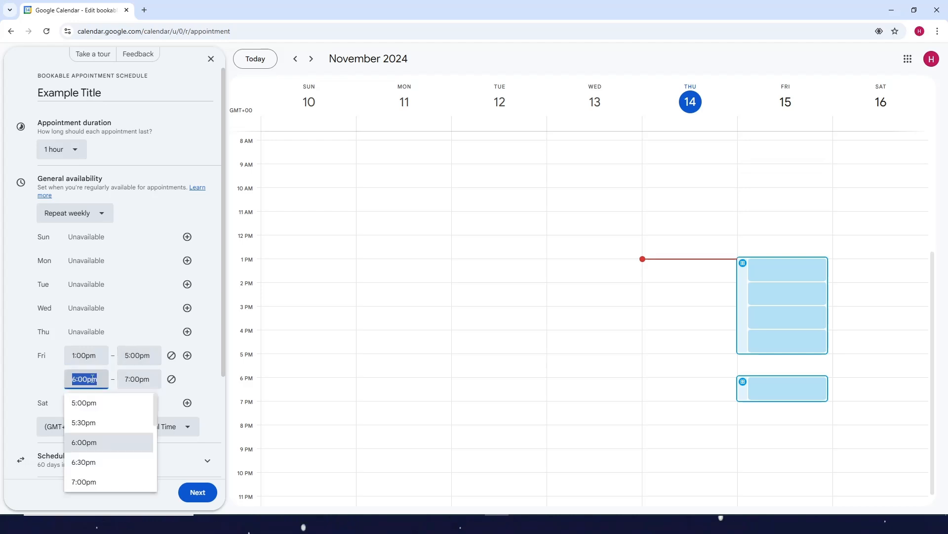
text(8)
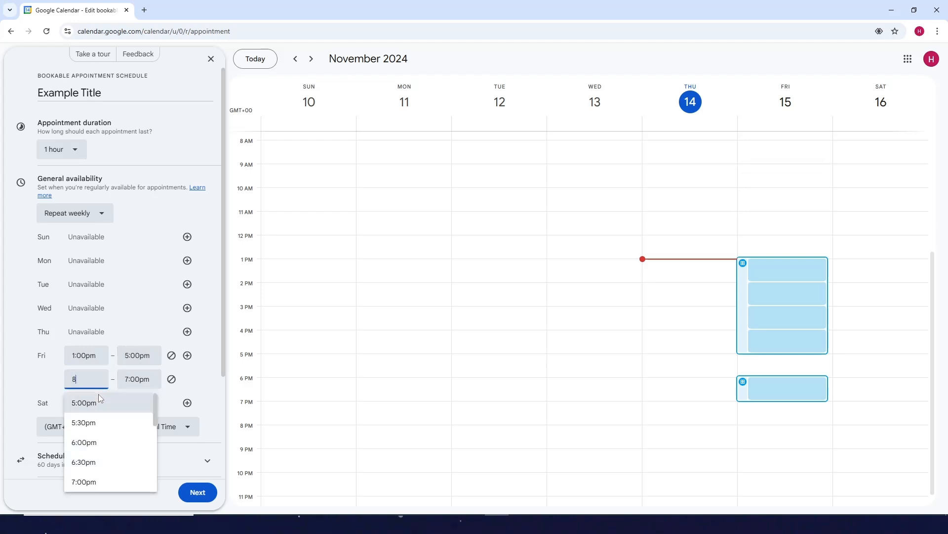
text(a00)
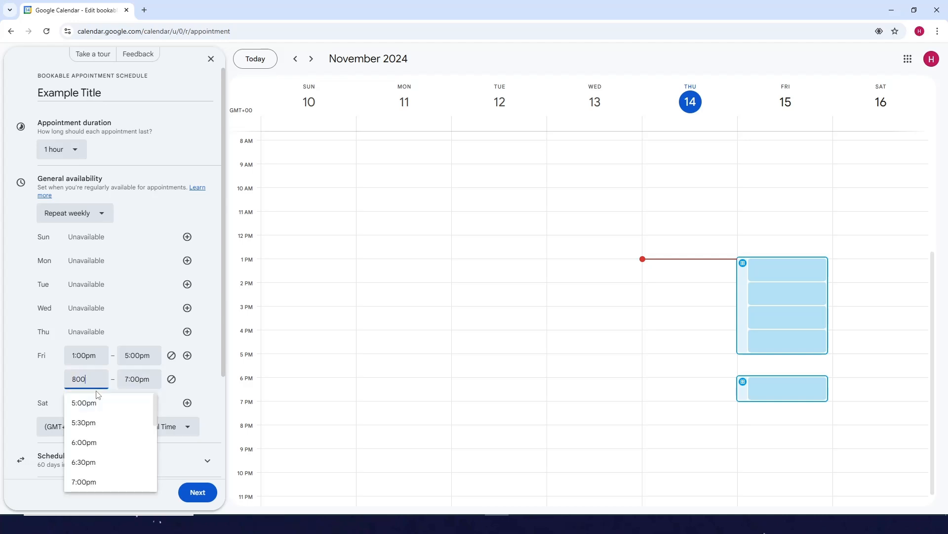
scroll(103, 414, down, 3)
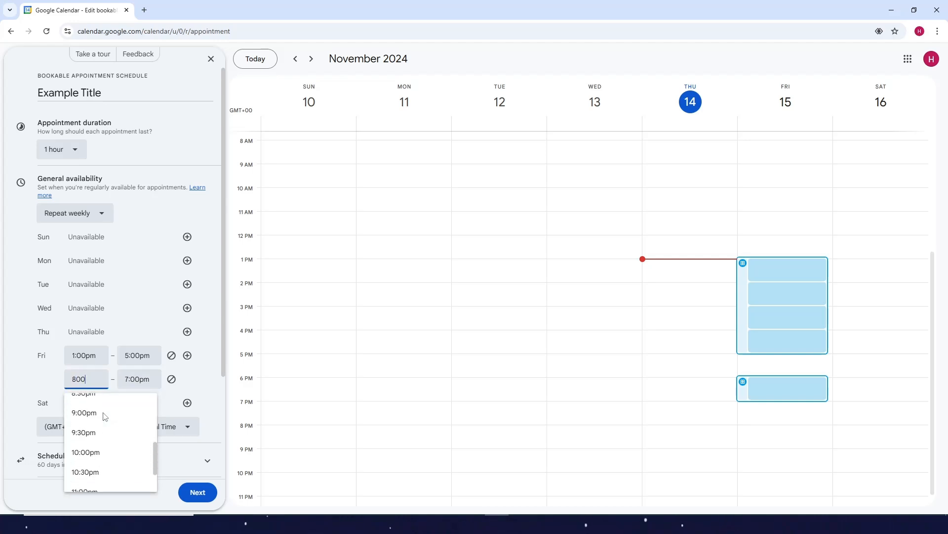
scroll(103, 414, up, 3)
scroll(99, 413, down, 5)
scroll(97, 413, up, 5)
scroll(96, 413, down, 2)
scroll(97, 410, up, 2)
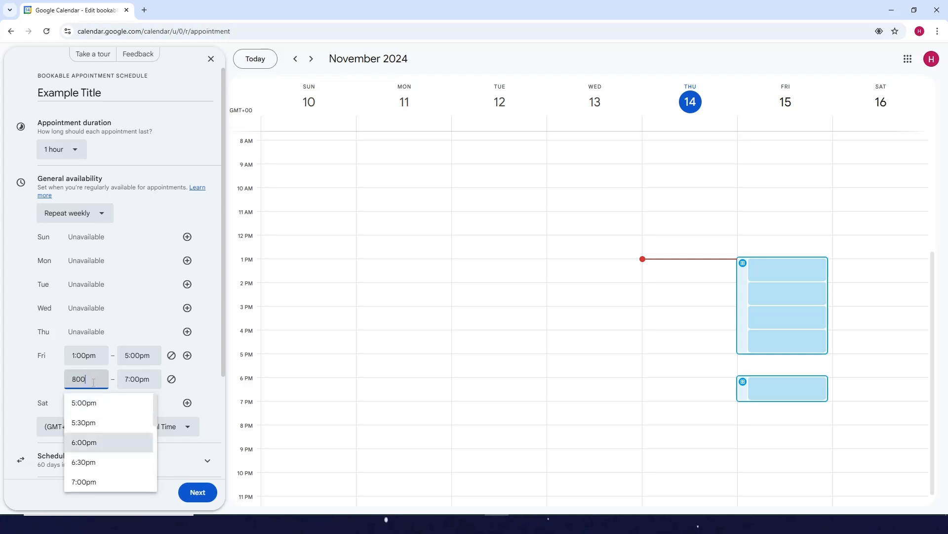
drag(94, 382, 67, 384)
key(BackSpace)
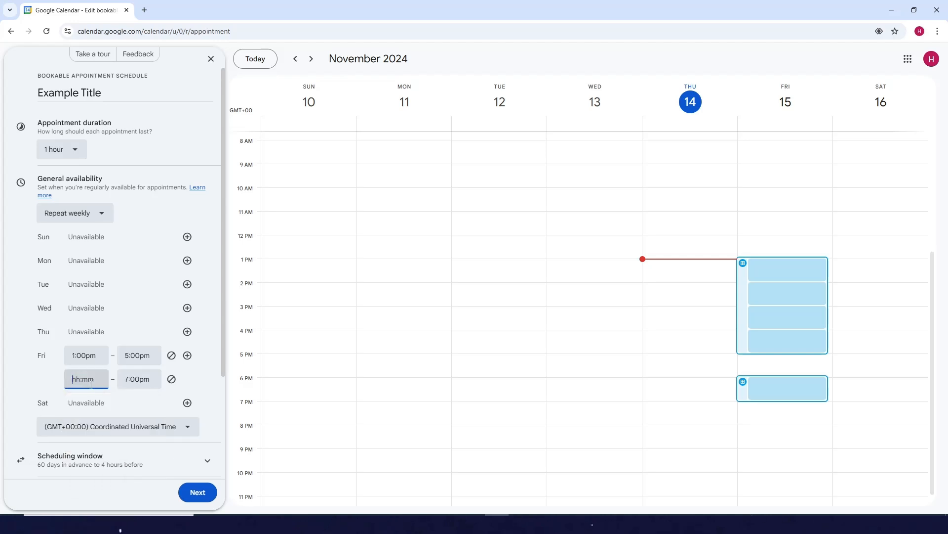
Set the end time of Friday's newly added availability period to 11:00am.
click(132, 387)
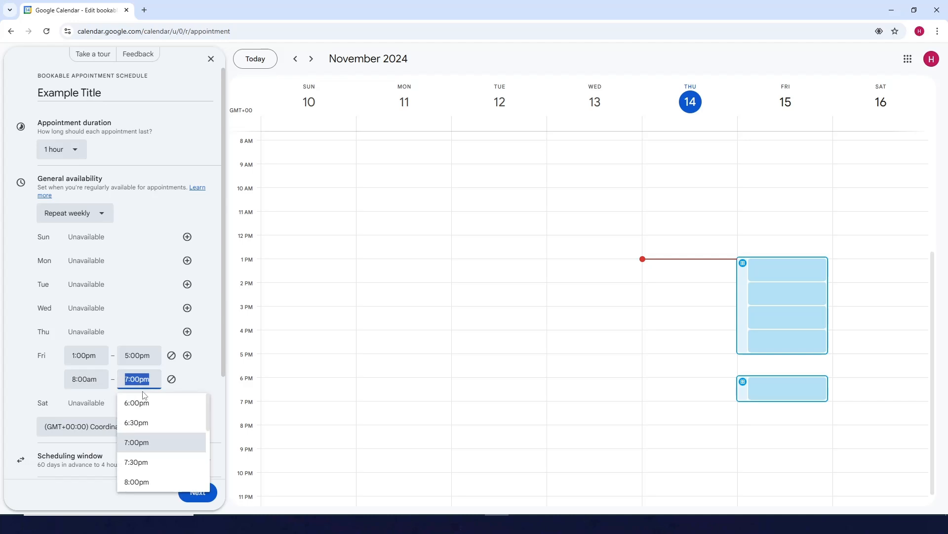
text(12)
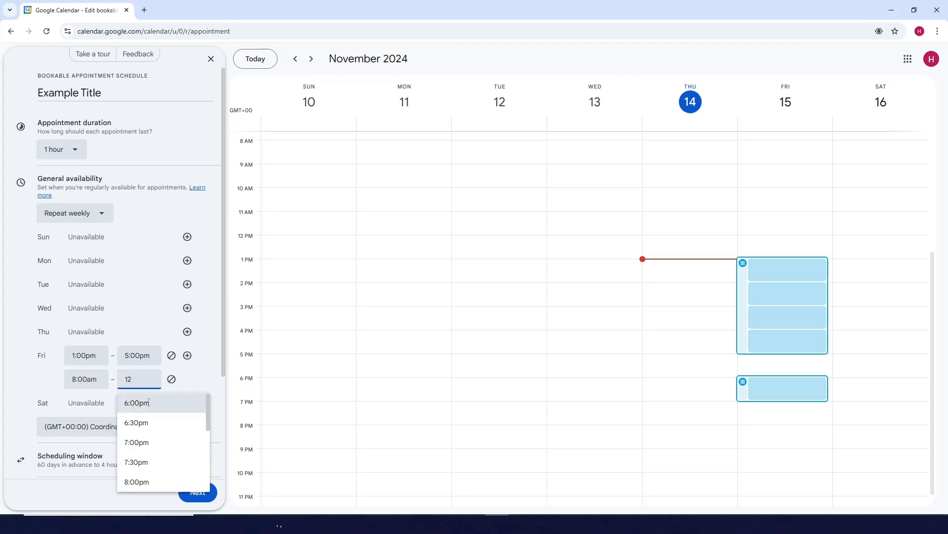
double_click(133, 379)
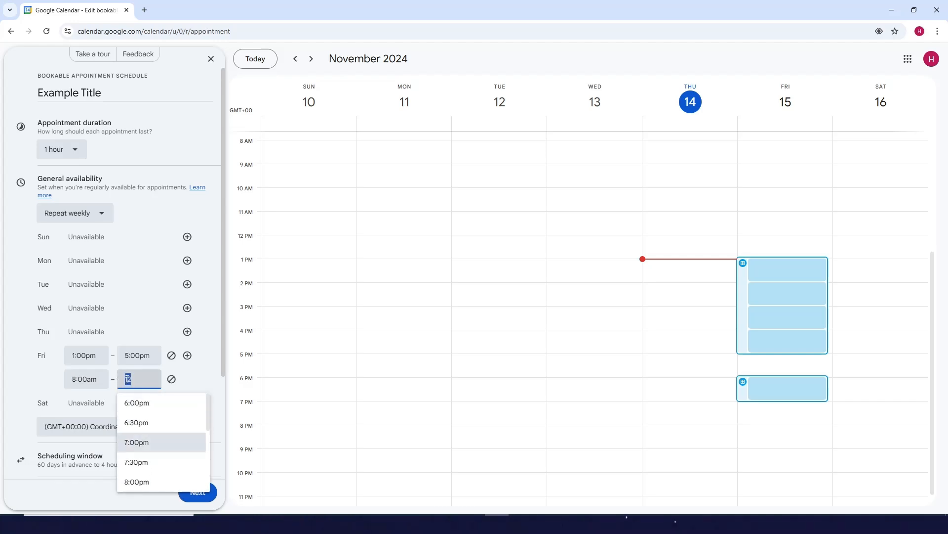
text(11)
scroll(153, 439, down, 3)
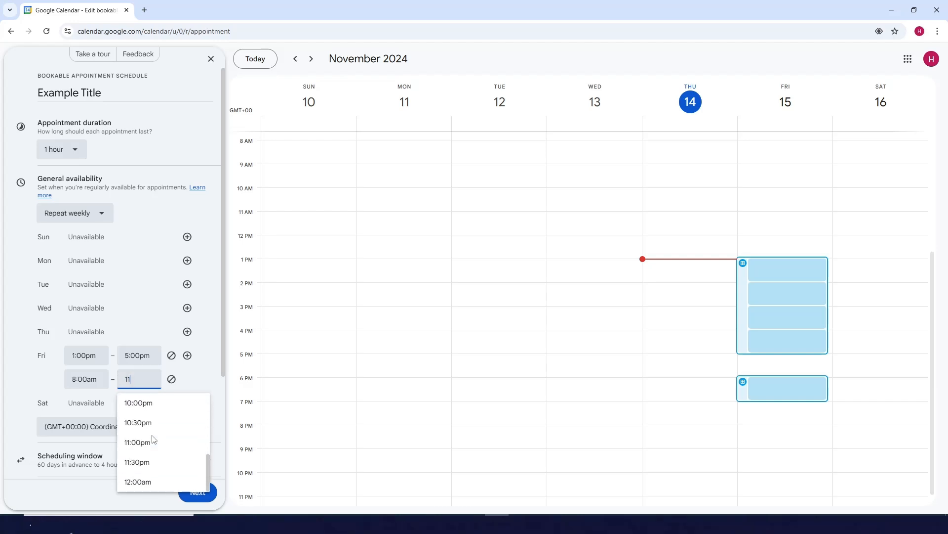
scroll(144, 464, up, 3)
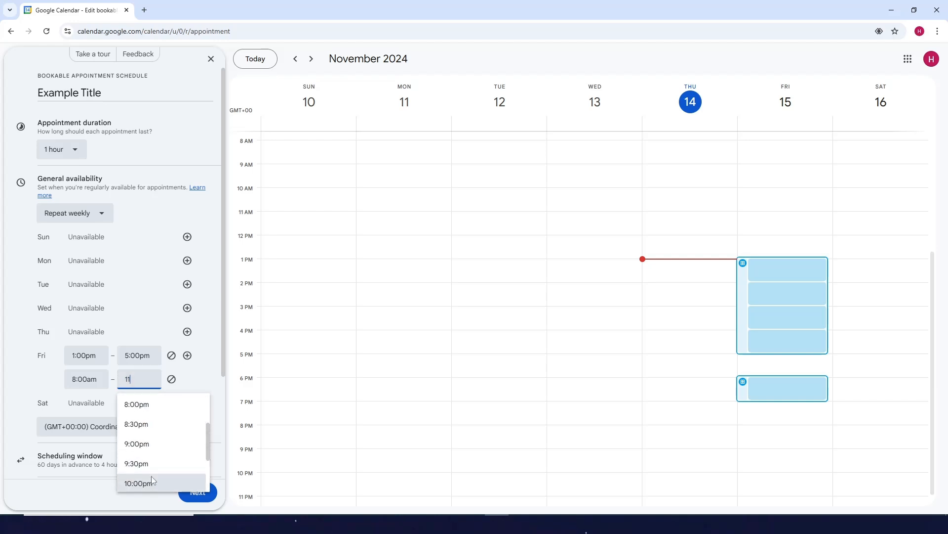
double_click(141, 381)
click(102, 384)
click(88, 379)
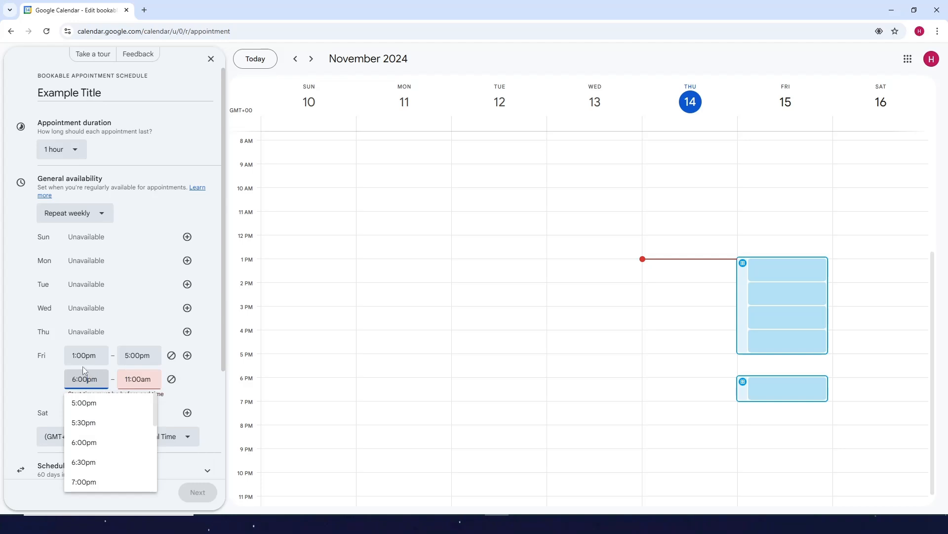
click(94, 357)
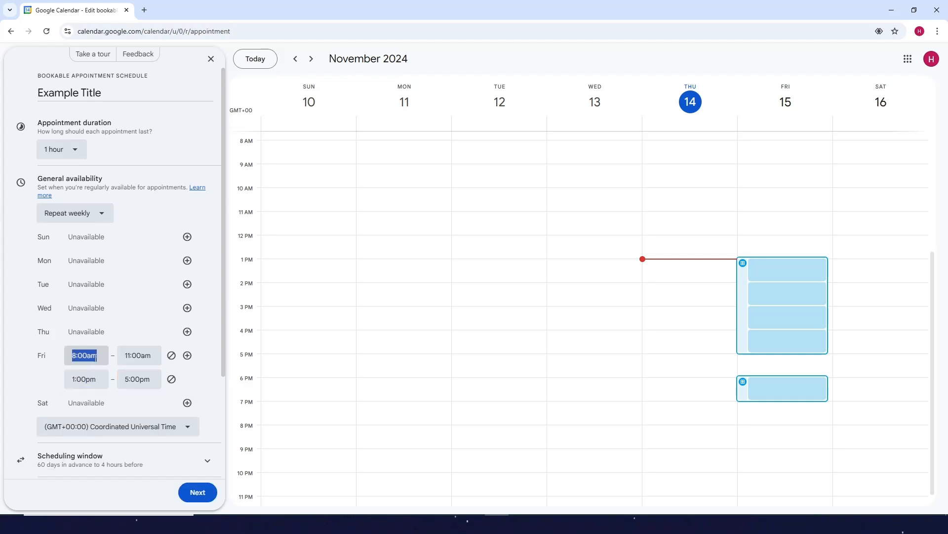
Check the start and end times of both Friday availability periods.
click(139, 355)
click(87, 378)
click(135, 379)
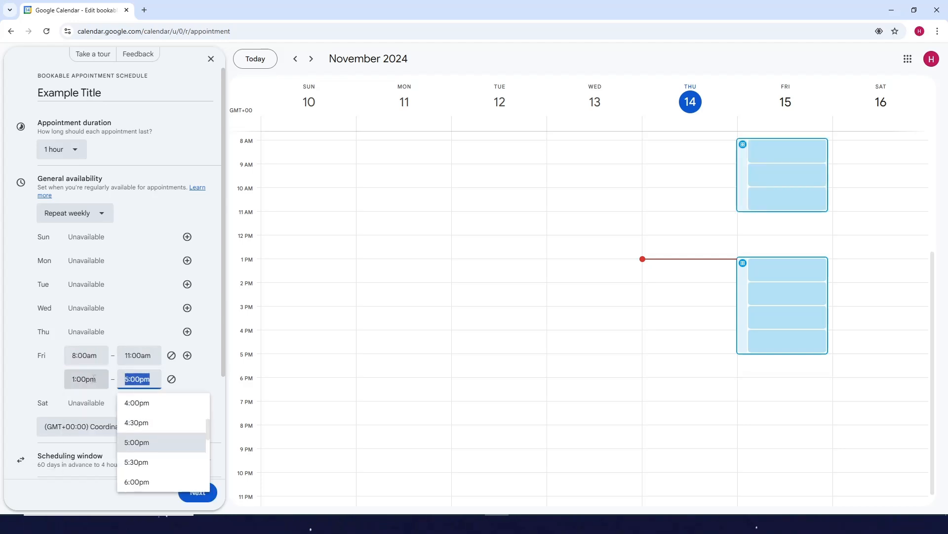
click(84, 355)
click(138, 355)
click(84, 355)
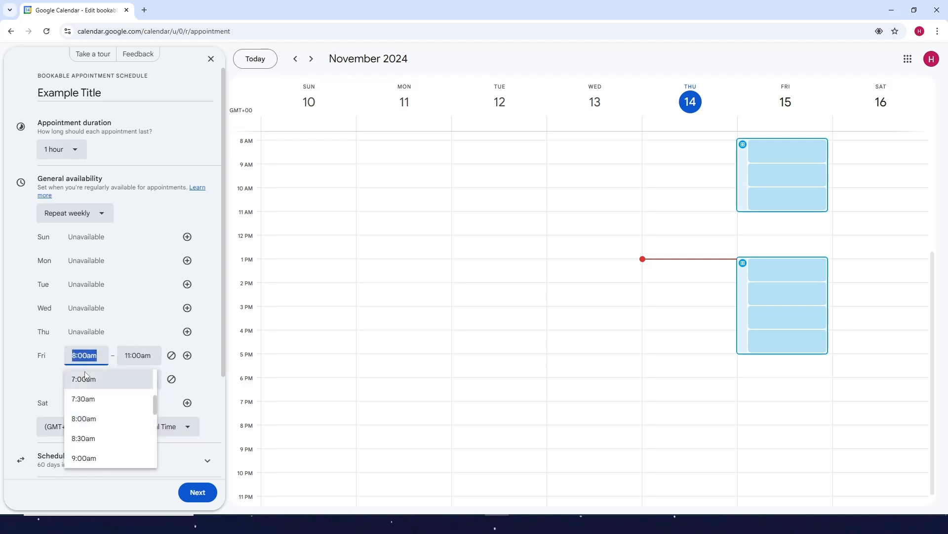
click(14, 368)
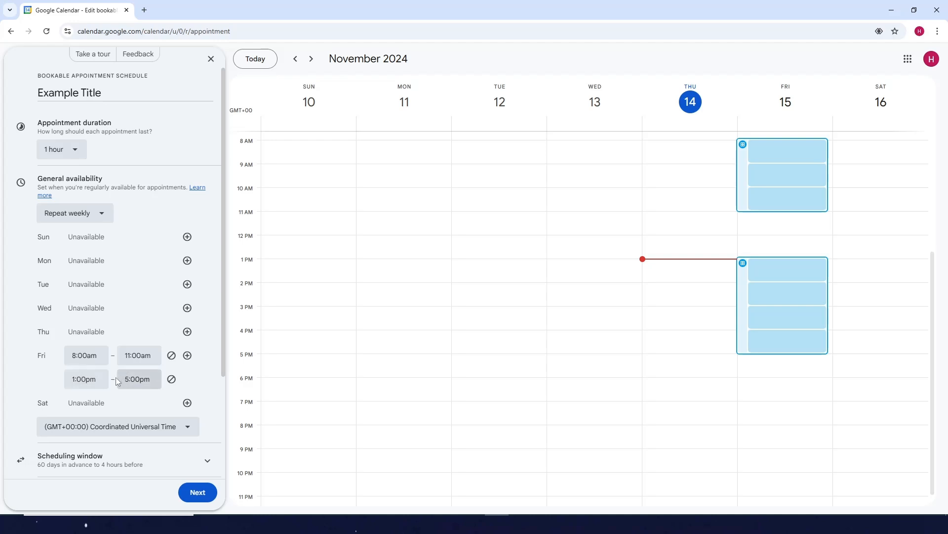
click(84, 355)
click(43, 375)
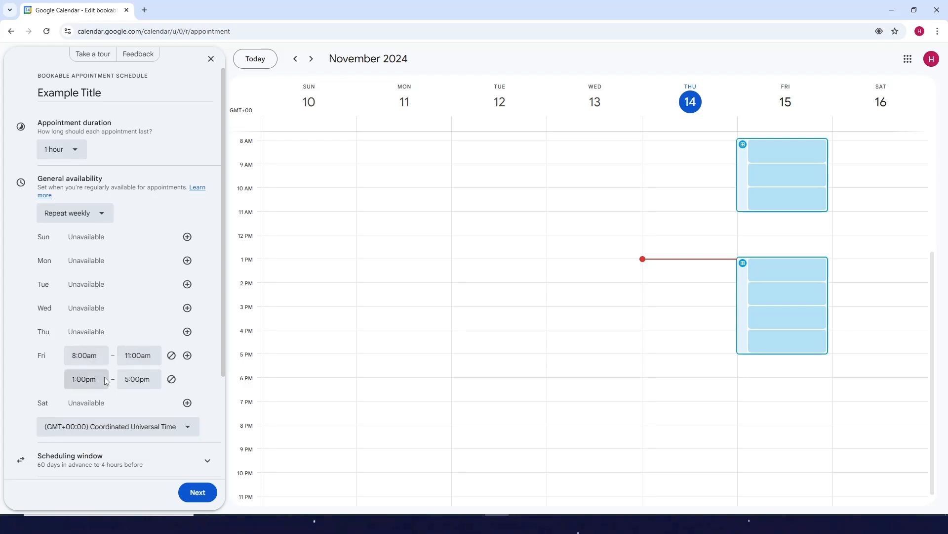
Review the scheduling window options, including the maximum and minimum booking notice, and collapse the section.
scroll(55, 384, down, 2)
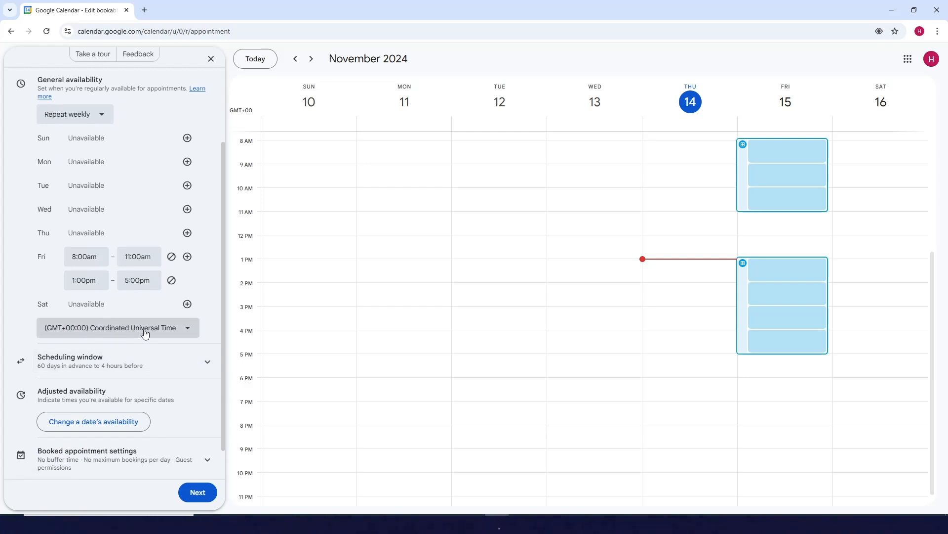
scroll(60, 340, down, 1)
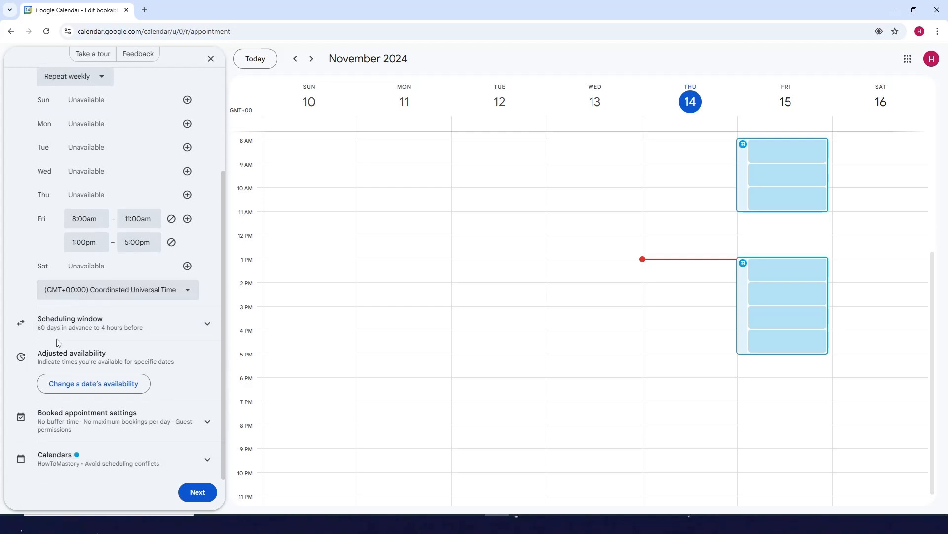
click(159, 327)
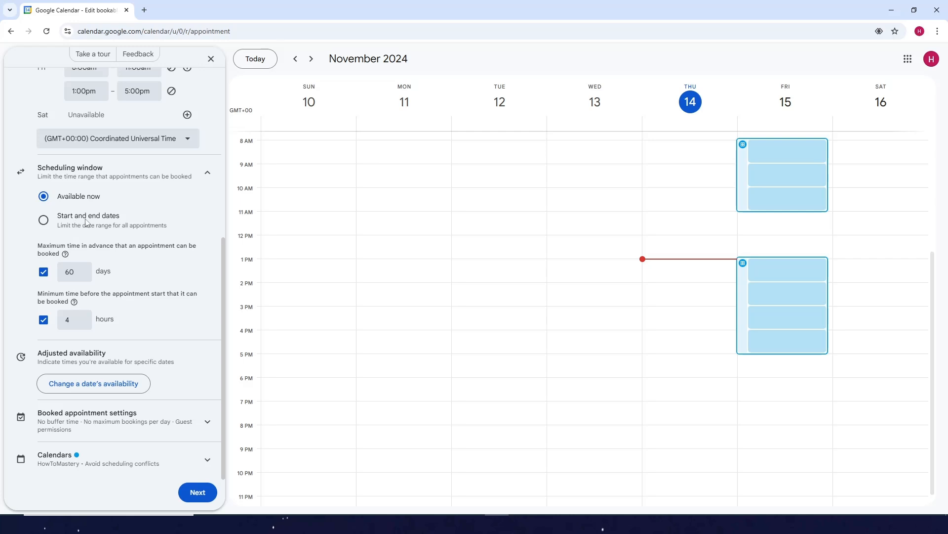
click(179, 181)
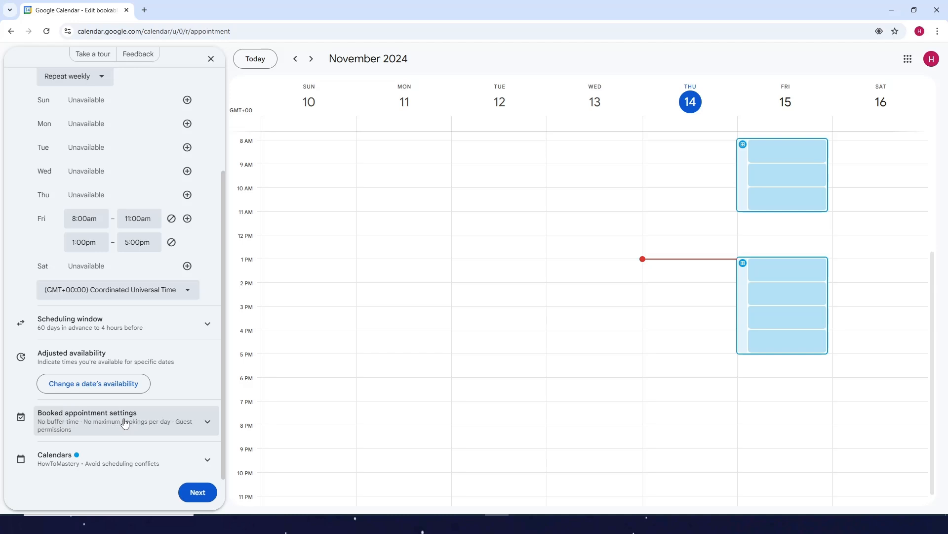
Review the calendar colour and availability check settings in the Calendars section and collapse it.
click(102, 458)
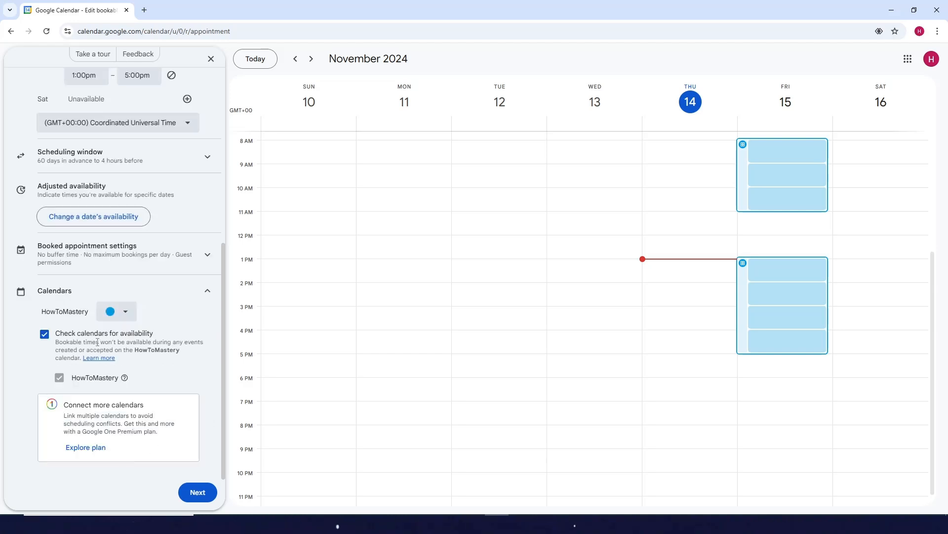
click(126, 291)
scroll(133, 223, up, 3)
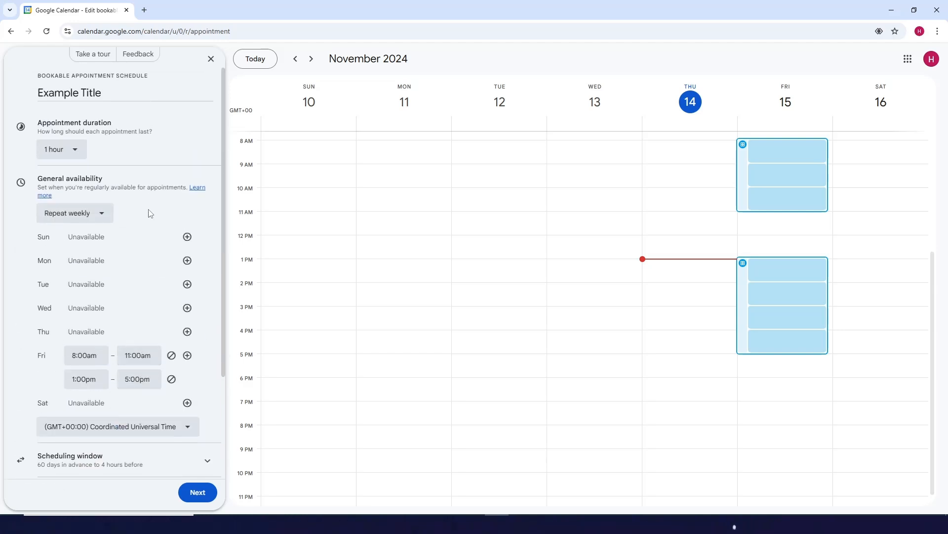
Continue to the booking page settings and expand the booking page photo and name section.
scroll(131, 286, down, 5)
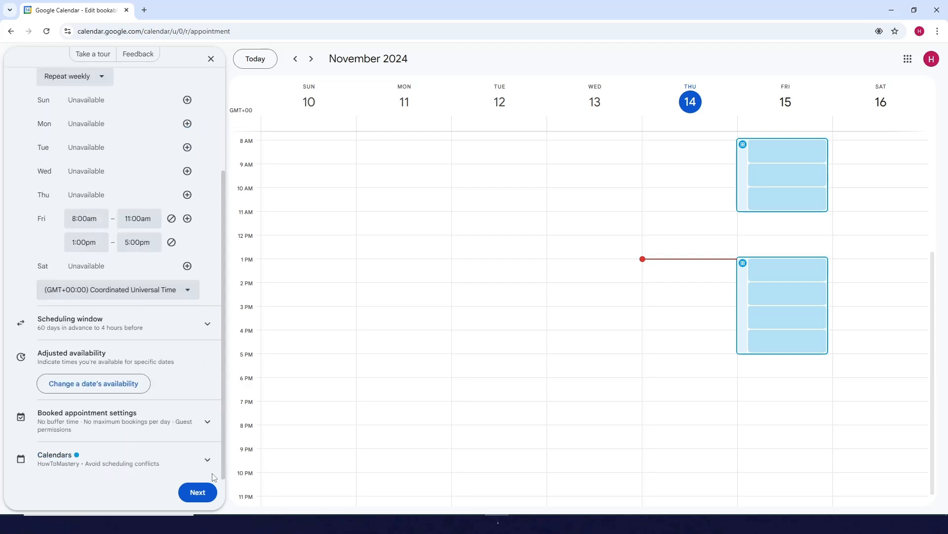
click(198, 492)
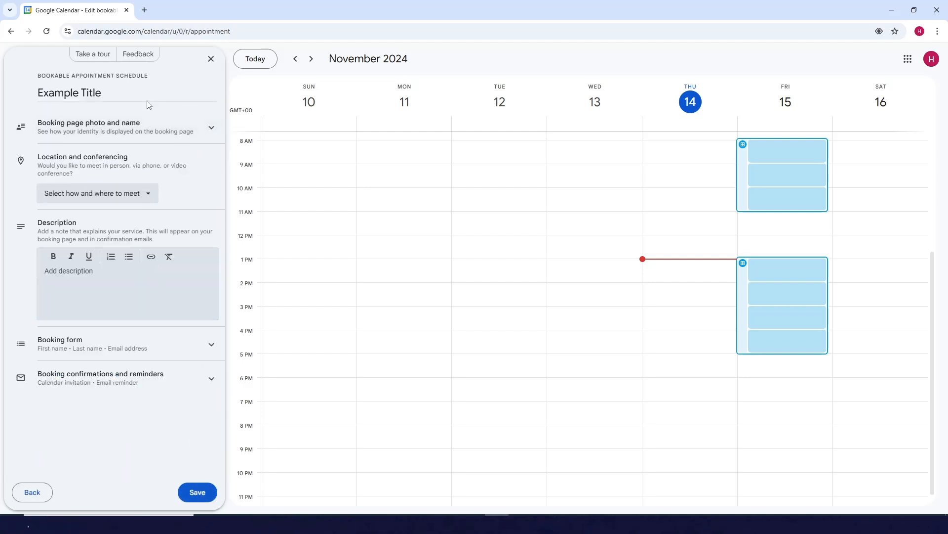
click(103, 132)
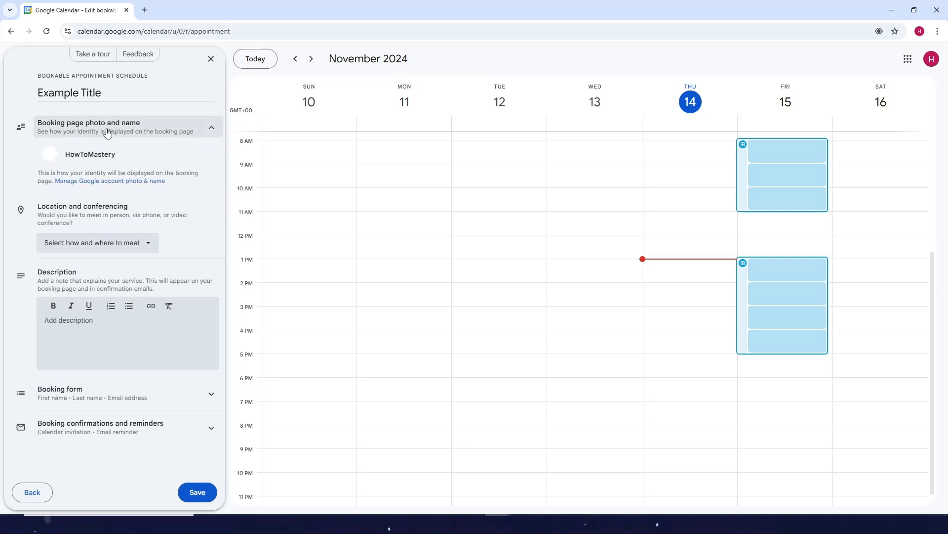
Collapse the booking page photo and name section and choose an in-person meeting for the appointments.
click(149, 130)
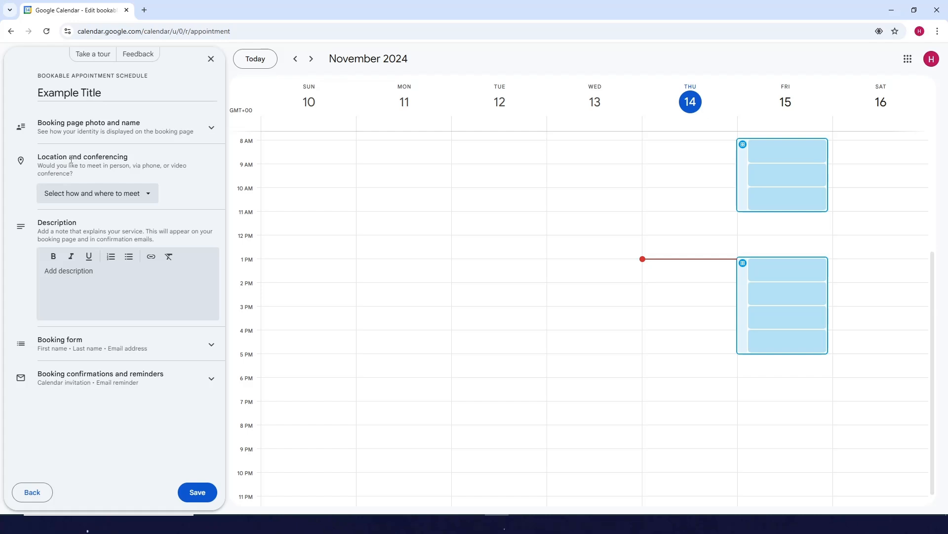
click(139, 193)
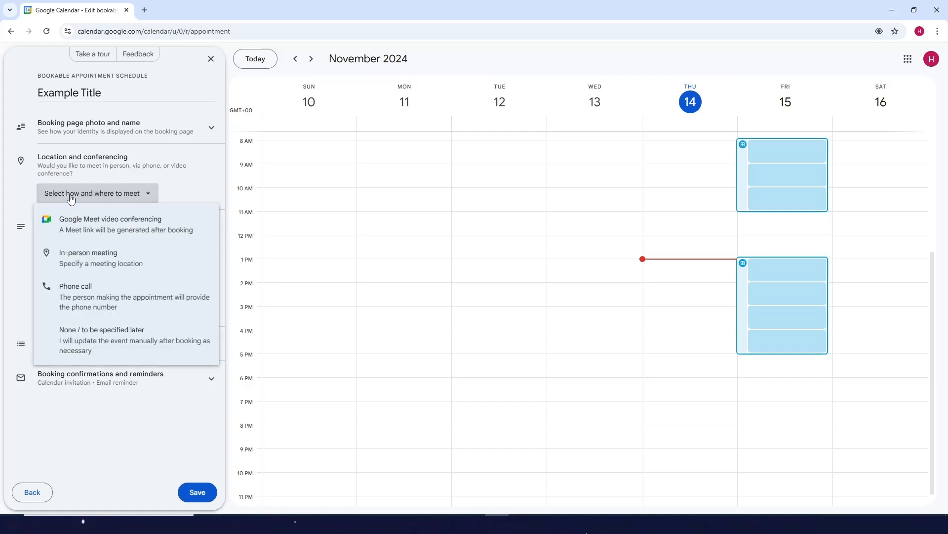
click(110, 265)
Enter Room 456 as the in-person meeting location.
click(137, 219)
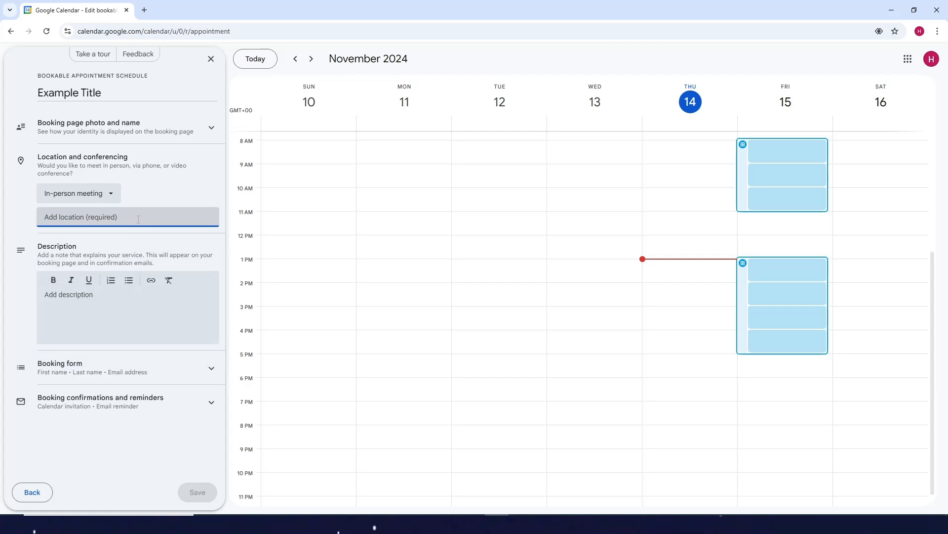
text(Room 123)
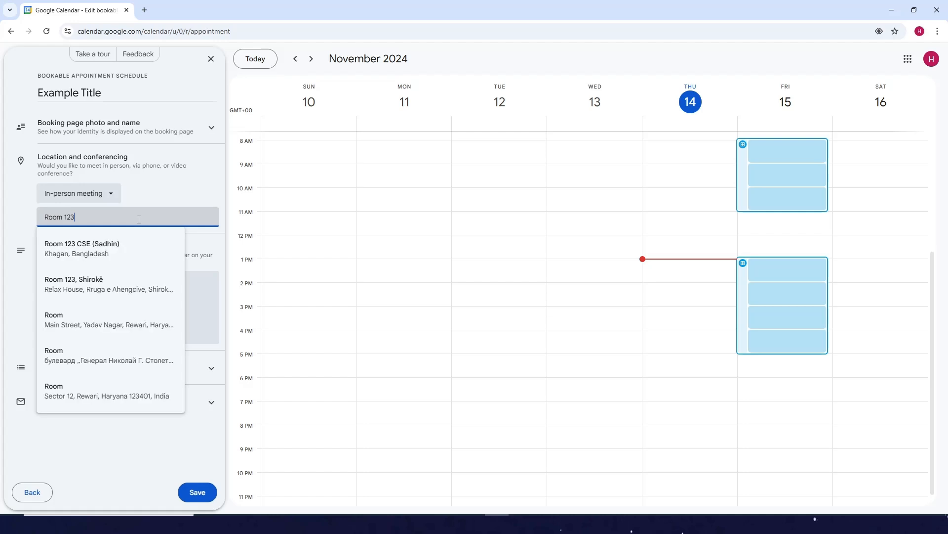
key(BackSpace)
text(4)
key(BackSpace)
key(BackSpace)
text(456)
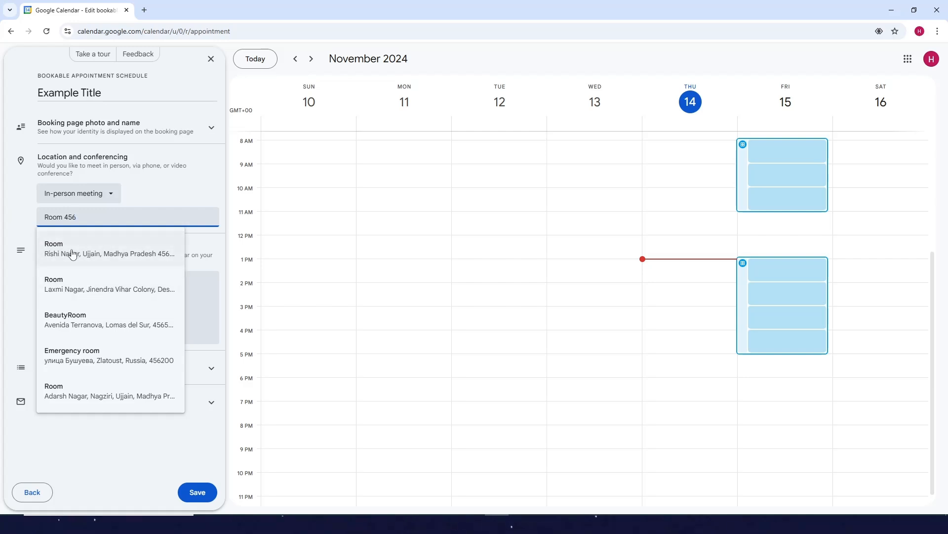
Replace the meeting location by searching for "usa" and choosing the suggested country, United States.
triple_click(92, 216)
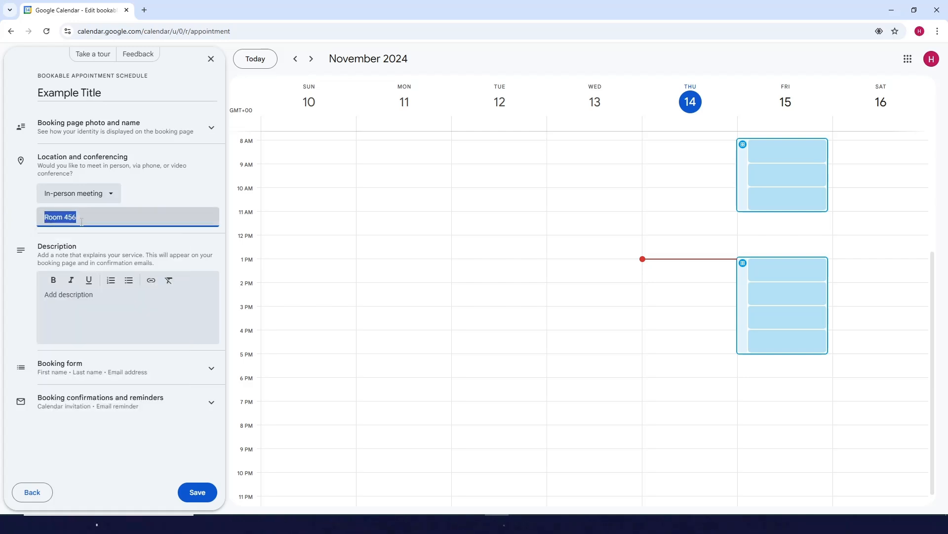
text(usa)
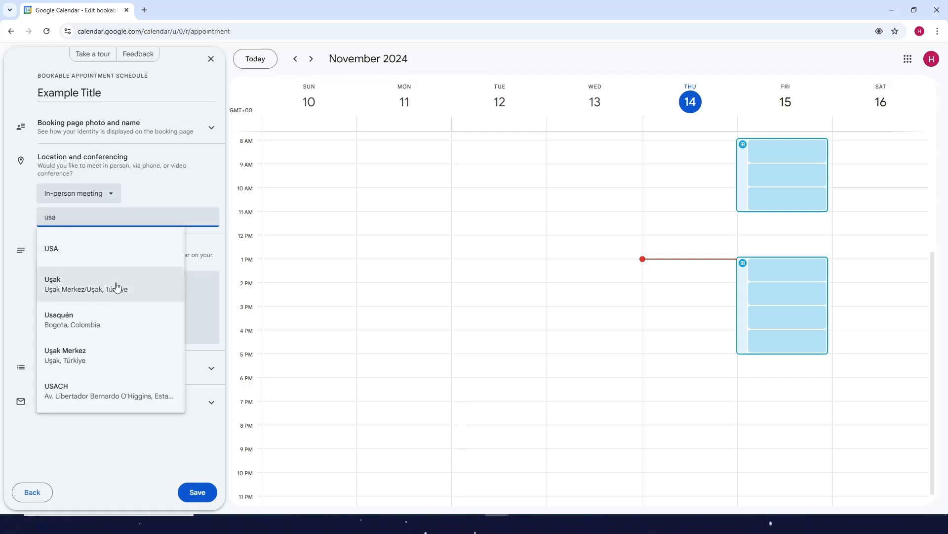
click(79, 249)
click(135, 226)
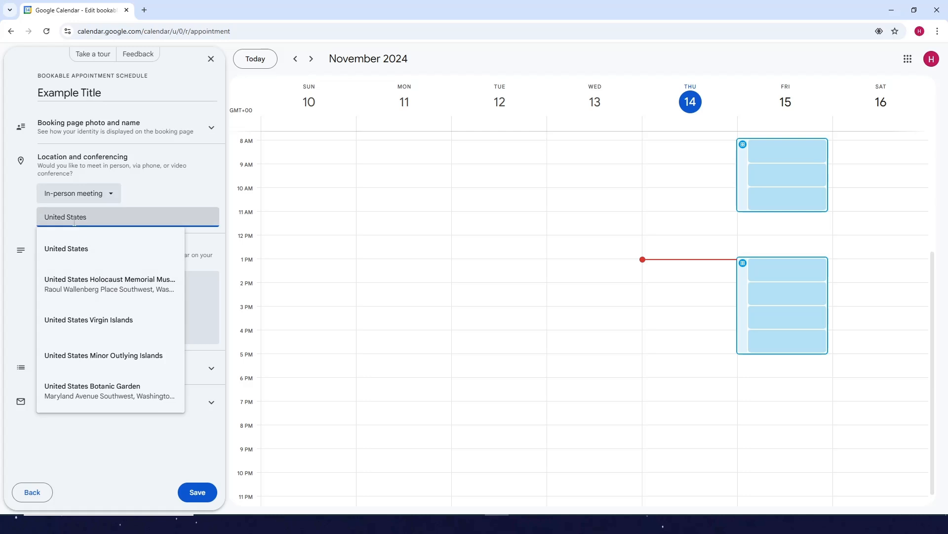
click(19, 219)
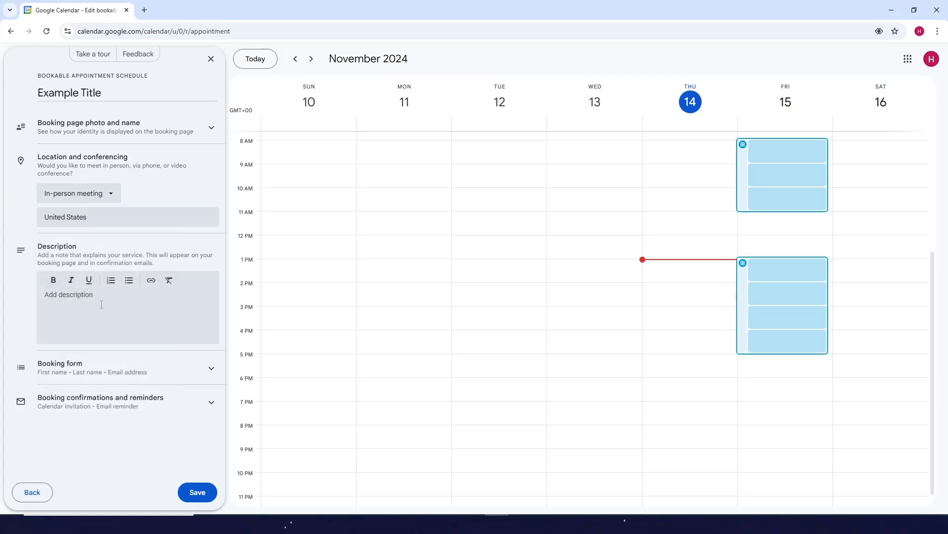
Review the booking form's fields and the options for adding an item, cancel without adding one, and collapse the section.
click(127, 306)
click(209, 370)
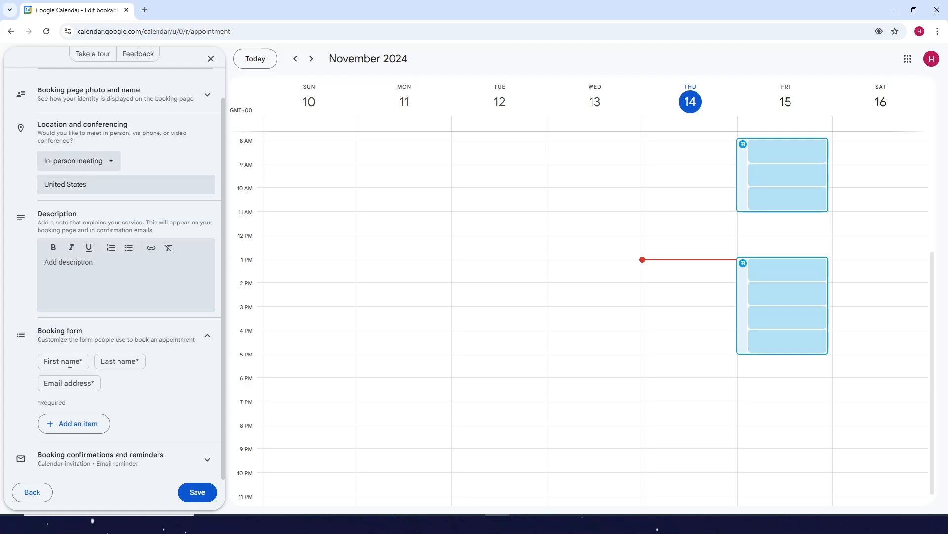
click(79, 424)
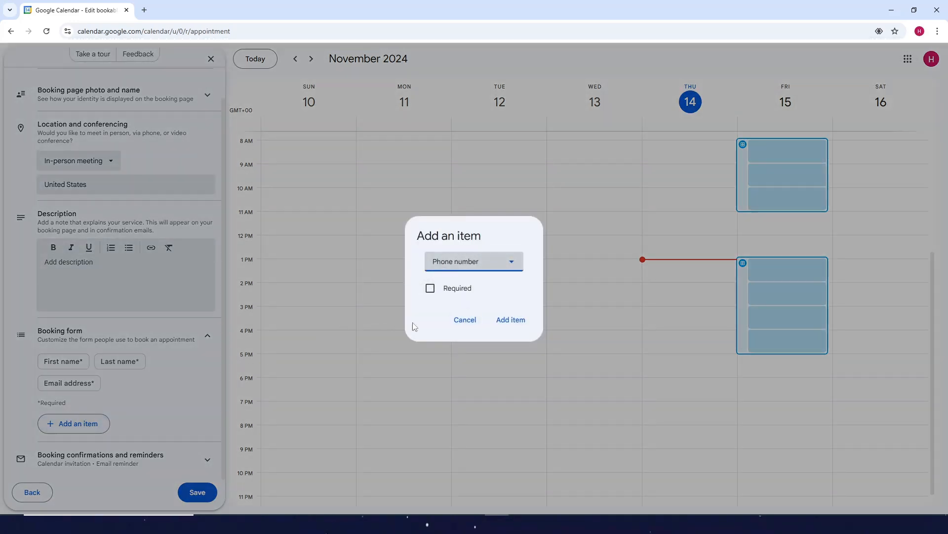
click(475, 266)
click(466, 286)
click(465, 320)
click(199, 326)
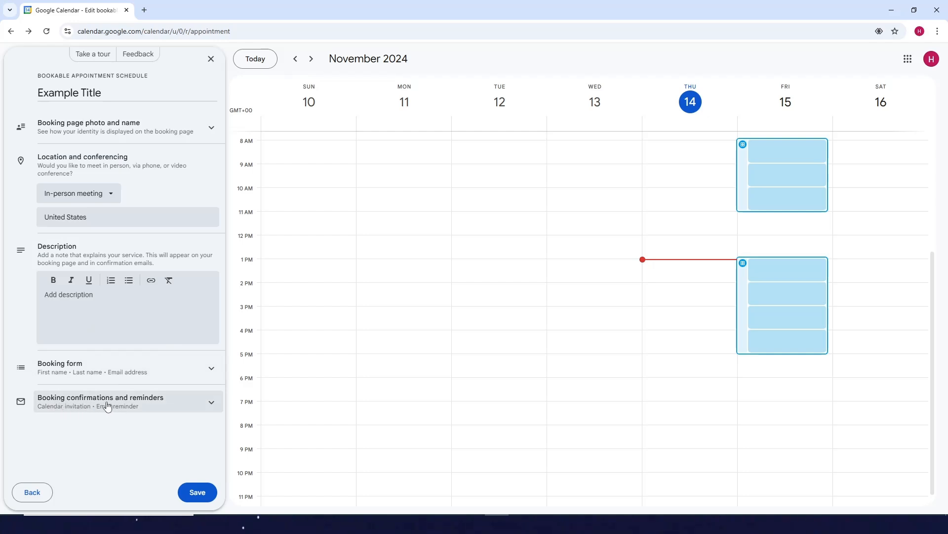
Review the booking confirmations and reminders section, and save the appointment schedule, closing its summary.
click(187, 403)
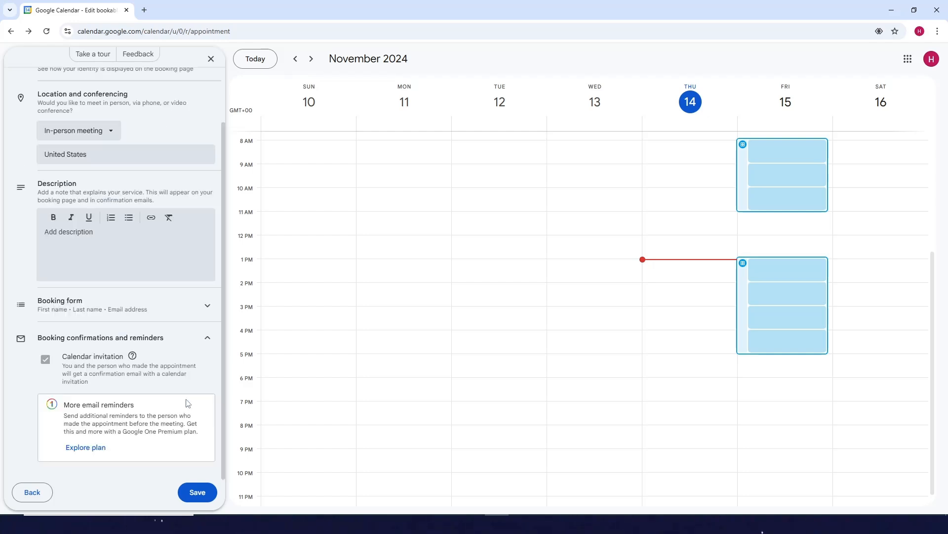
click(171, 342)
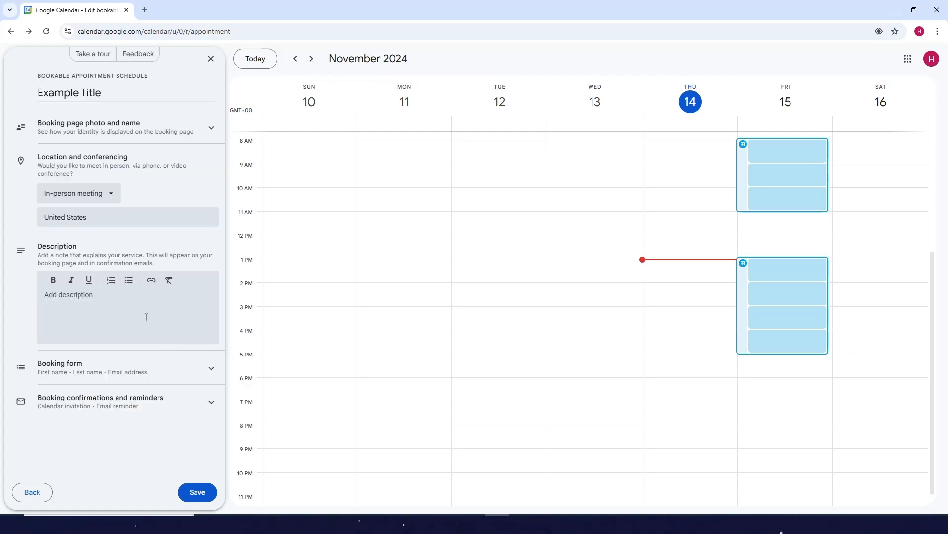
click(196, 494)
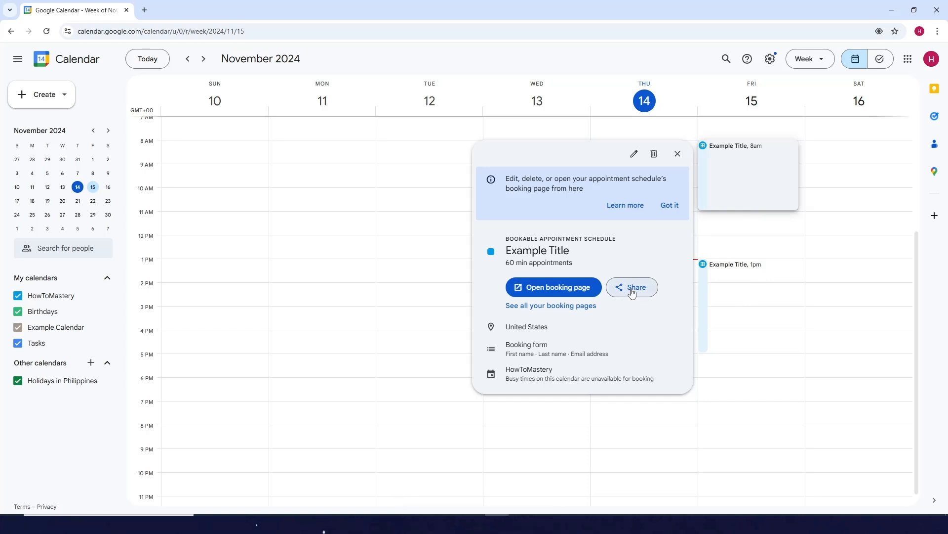
click(434, 212)
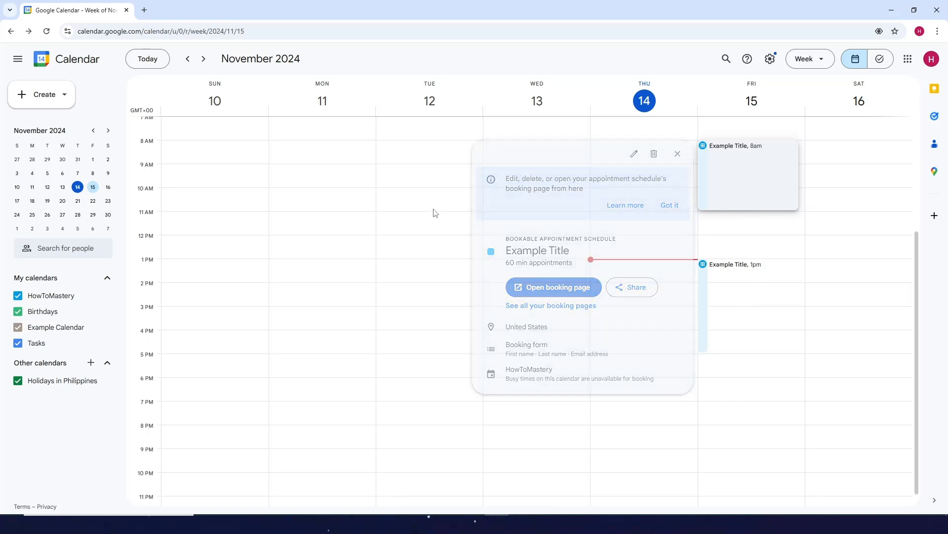